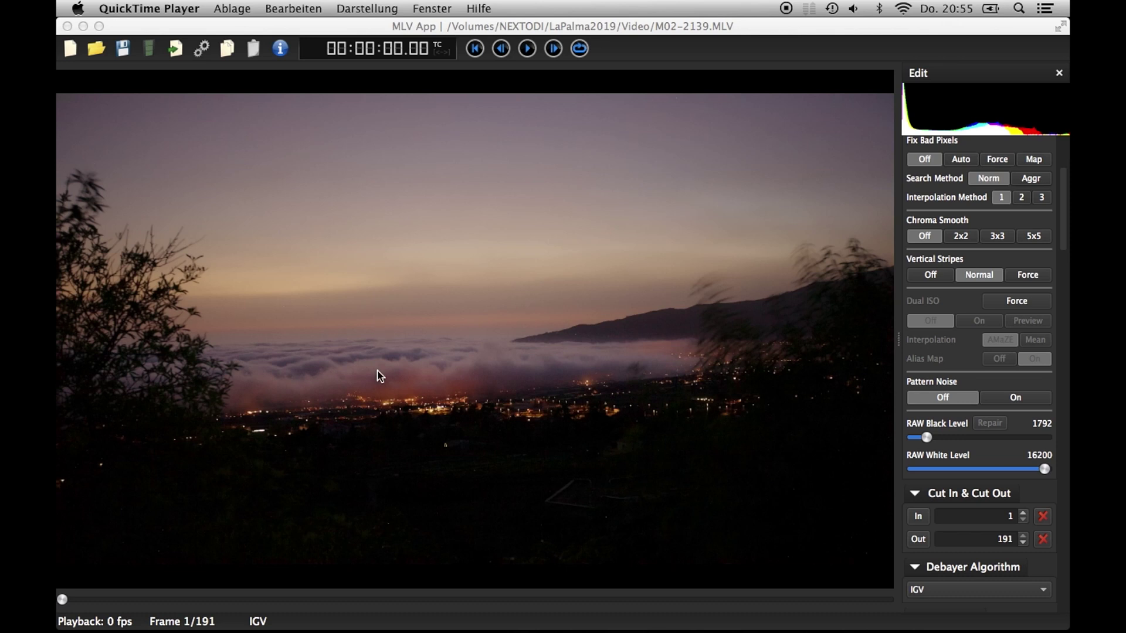
# Bring MLV App forward and pan the M02-2139.MLV preview toward the clouds and town lights
pyautogui.click(368, 432)
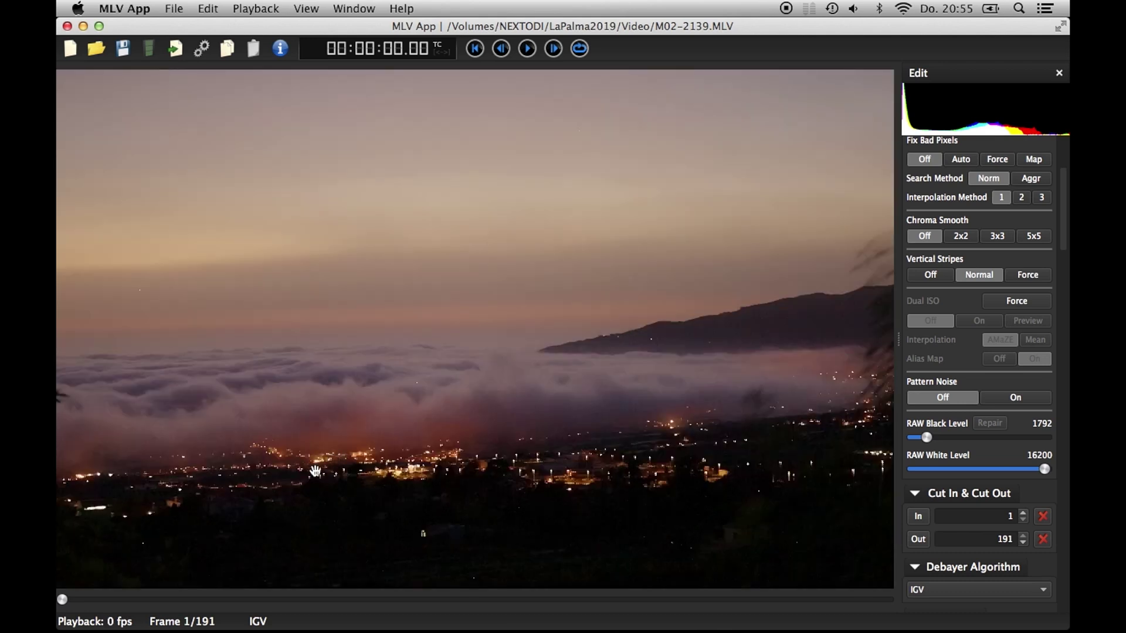
pyautogui.moveTo(314, 459)
pyautogui.mouseDown()
pyautogui.moveTo(355, 419)
pyautogui.moveTo(592, 312)
pyautogui.moveTo(588, 403)
pyautogui.moveTo(519, 350)
pyautogui.mouseUp()
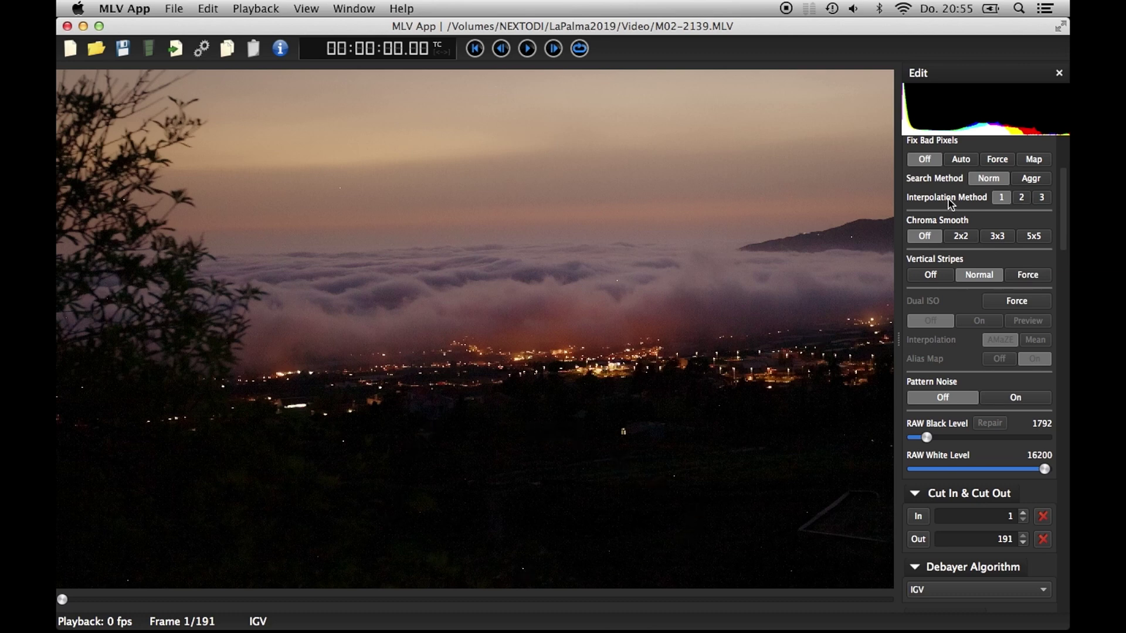
pyautogui.click(959, 161)
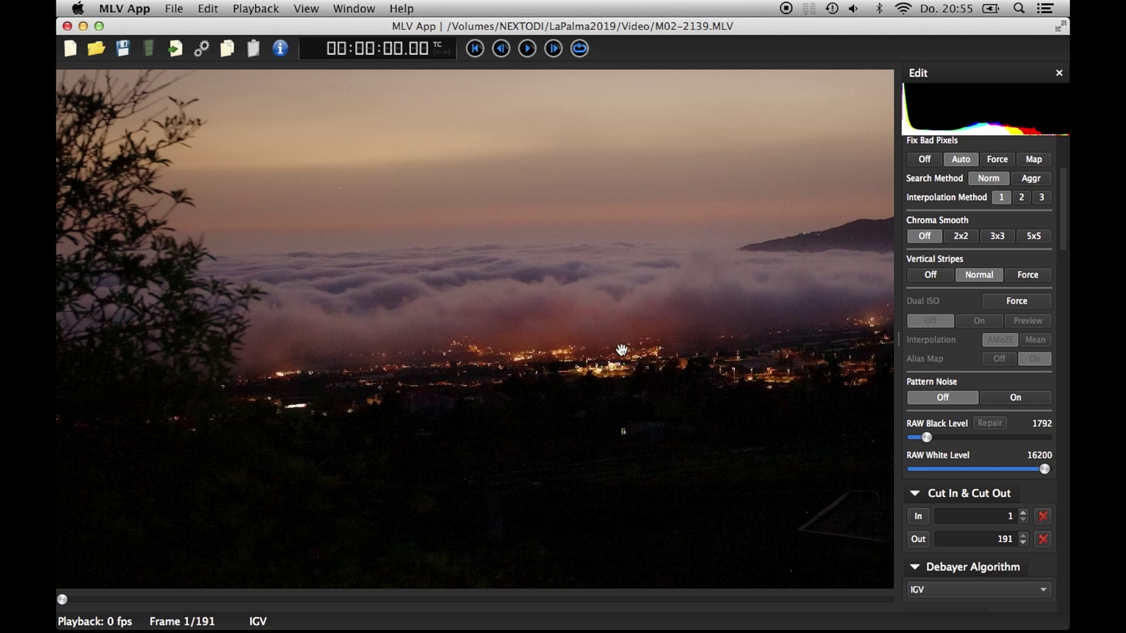
pyautogui.click(929, 158)
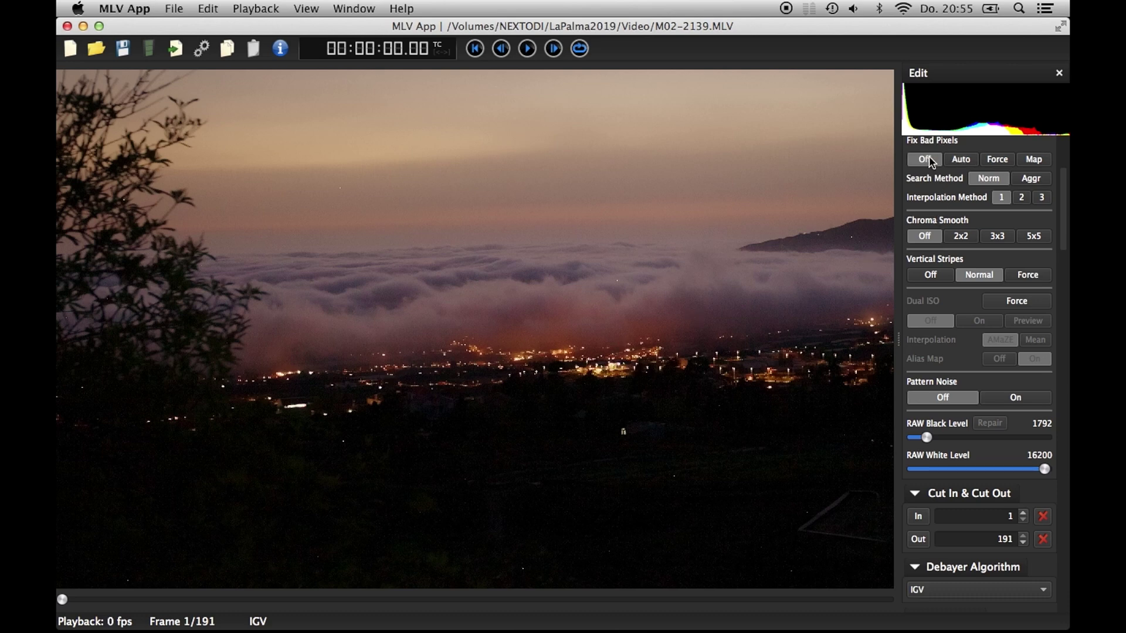
pyautogui.click(996, 160)
pyautogui.click(924, 160)
# Set Fix Bad Pixels to Map and show the mapped bad pixels as crosses over the landscape
pyautogui.click(1034, 161)
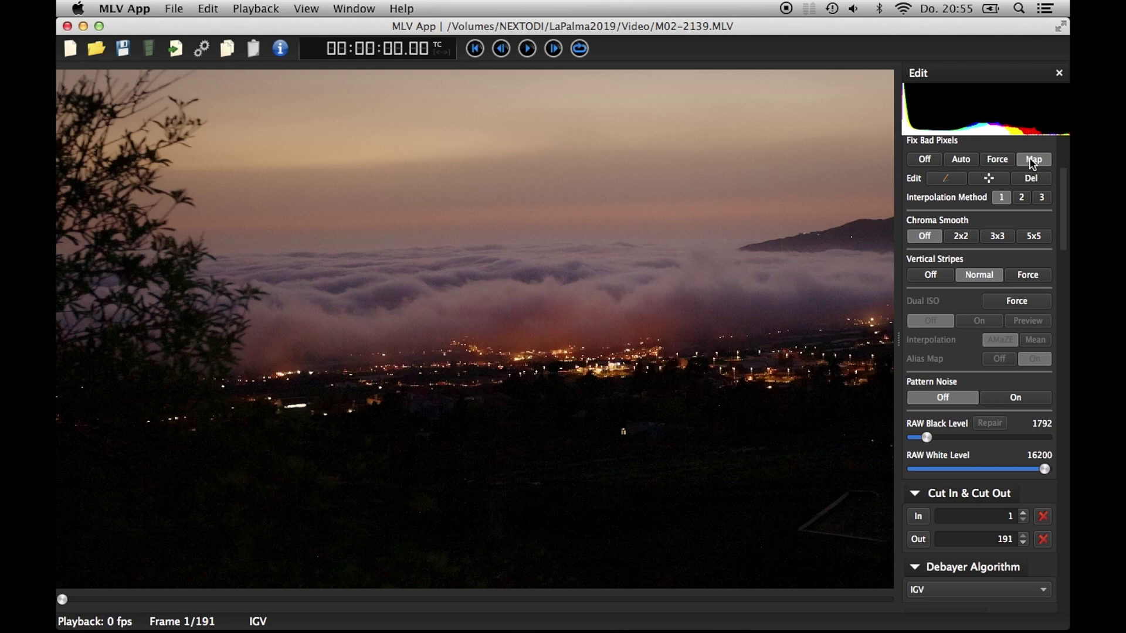
pyautogui.moveTo(458, 419)
pyautogui.mouseDown()
pyautogui.moveTo(575, 372)
pyautogui.moveTo(329, 479)
pyautogui.moveTo(440, 451)
pyautogui.moveTo(427, 420)
pyautogui.mouseUp()
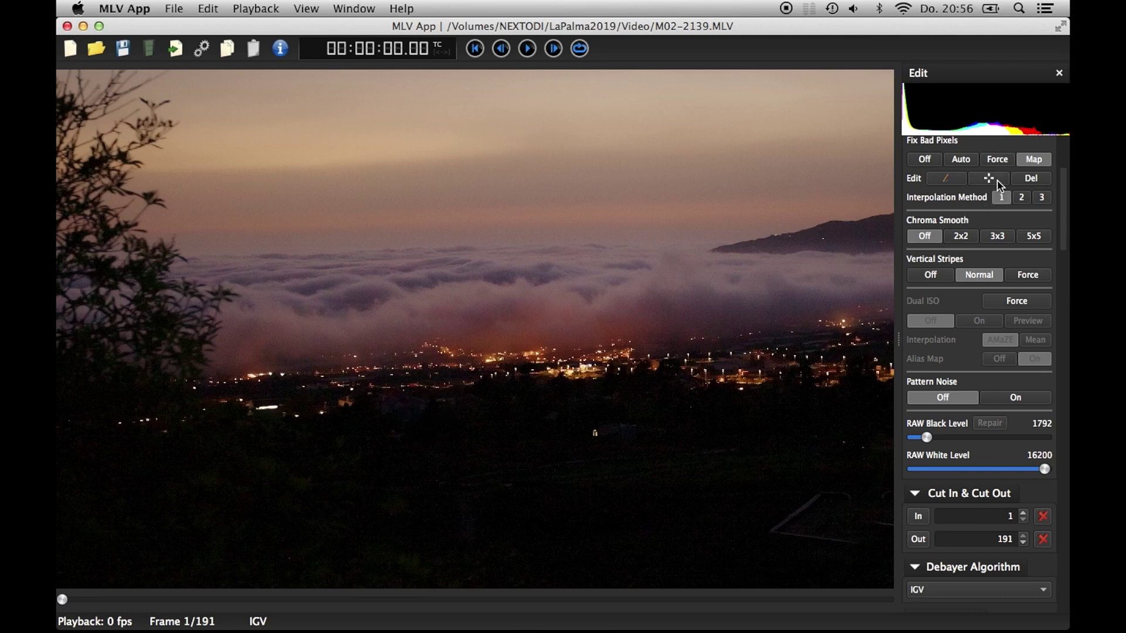
pyautogui.click(995, 180)
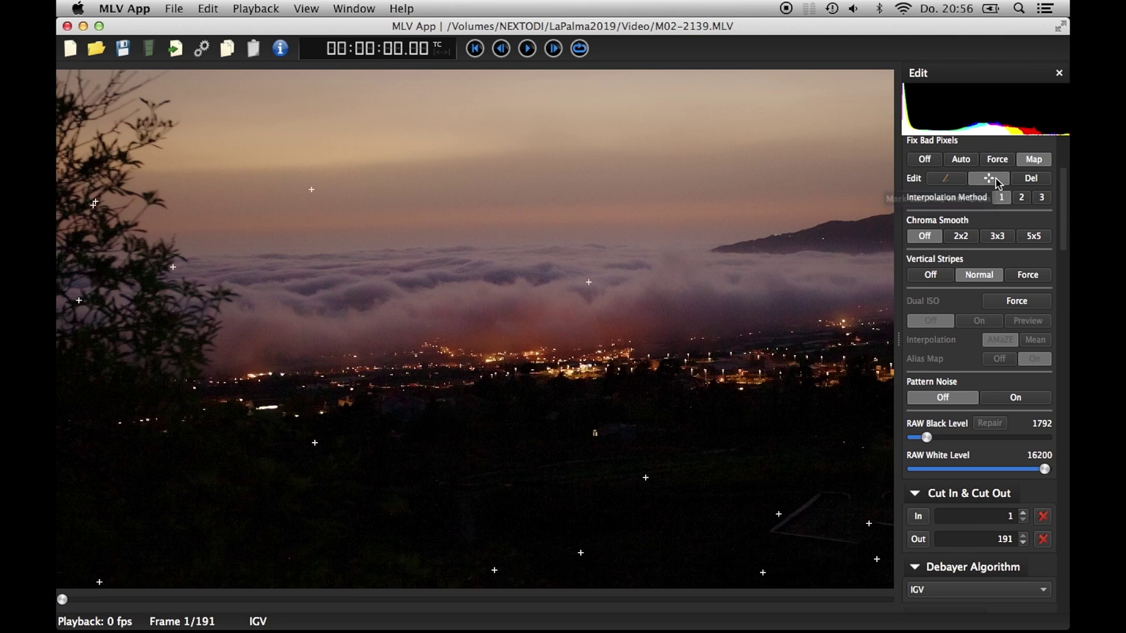
pyautogui.moveTo(173, 395)
pyautogui.mouseDown()
pyautogui.moveTo(377, 350)
pyautogui.moveTo(79, 329)
pyautogui.moveTo(181, 474)
pyautogui.moveTo(344, 374)
pyautogui.moveTo(351, 403)
pyautogui.moveTo(357, 394)
pyautogui.mouseUp()
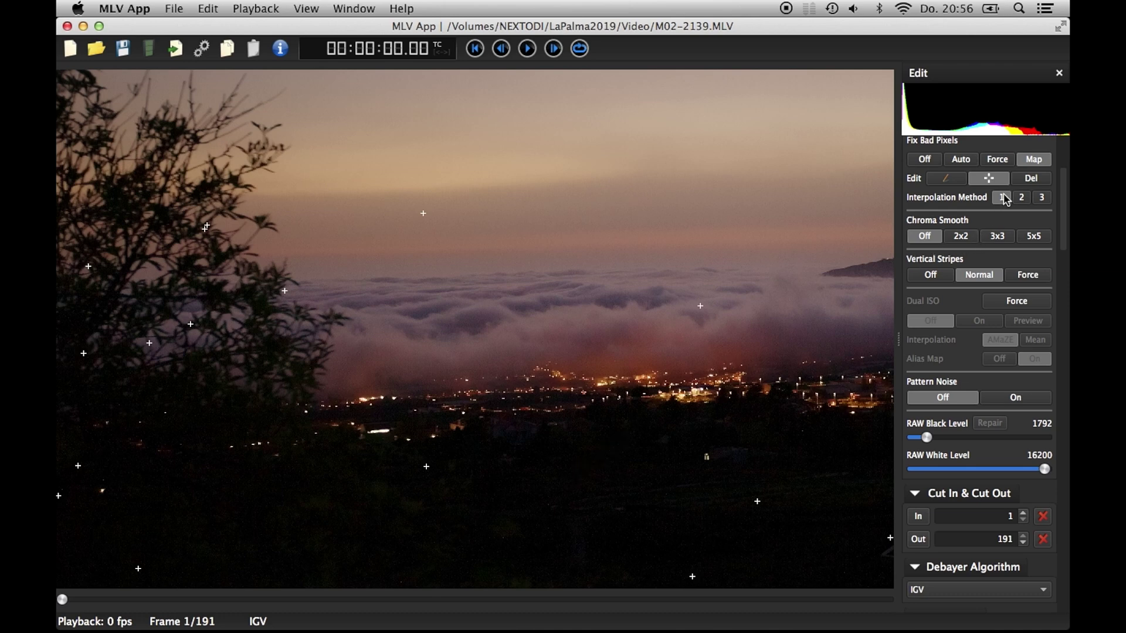
# Delete the current bad-pixel map from disk, then zoom back in on the clouds
pyautogui.click(1030, 179)
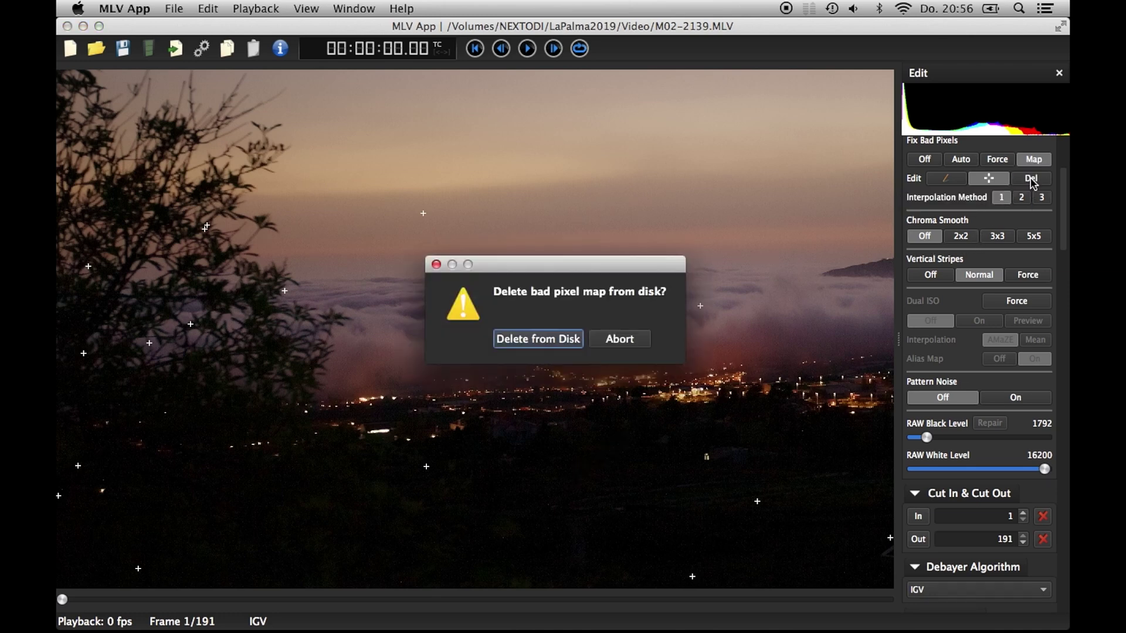
pyautogui.click(539, 341)
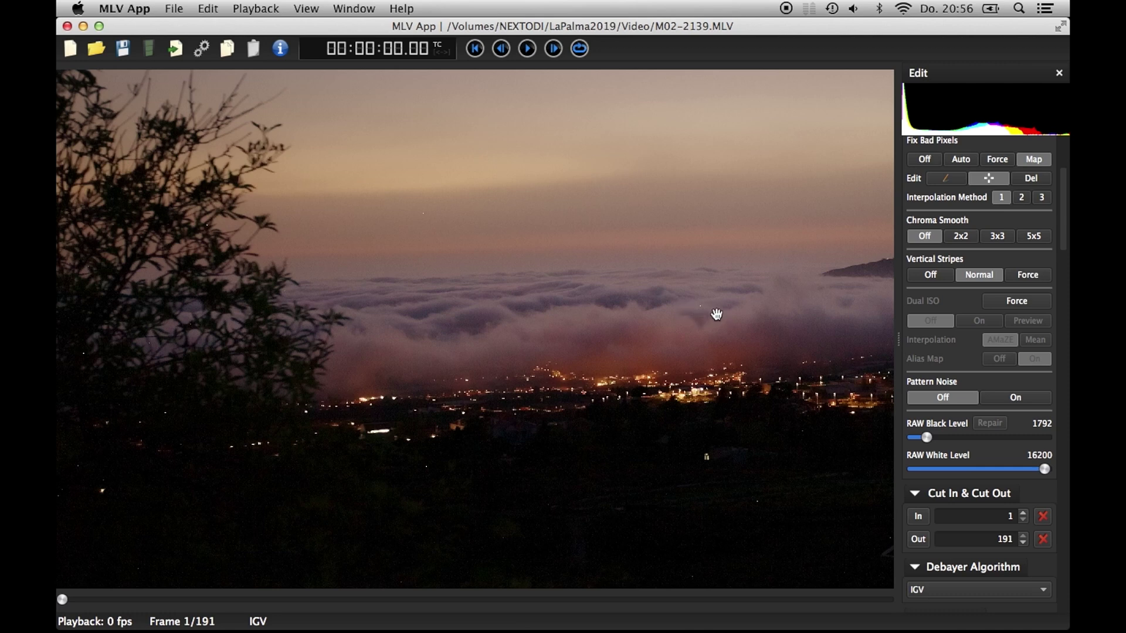
pyautogui.scroll(3, 716, 314)
pyautogui.scroll(3, 716, 315)
# Zoom into the clouds and mark the white hot pixel there as bad with the Edit pencil
pyautogui.moveTo(734, 397); pyautogui.dragTo(511, 352)
pyautogui.scroll(3, 514, 316)
pyautogui.scroll(3, 514, 319)
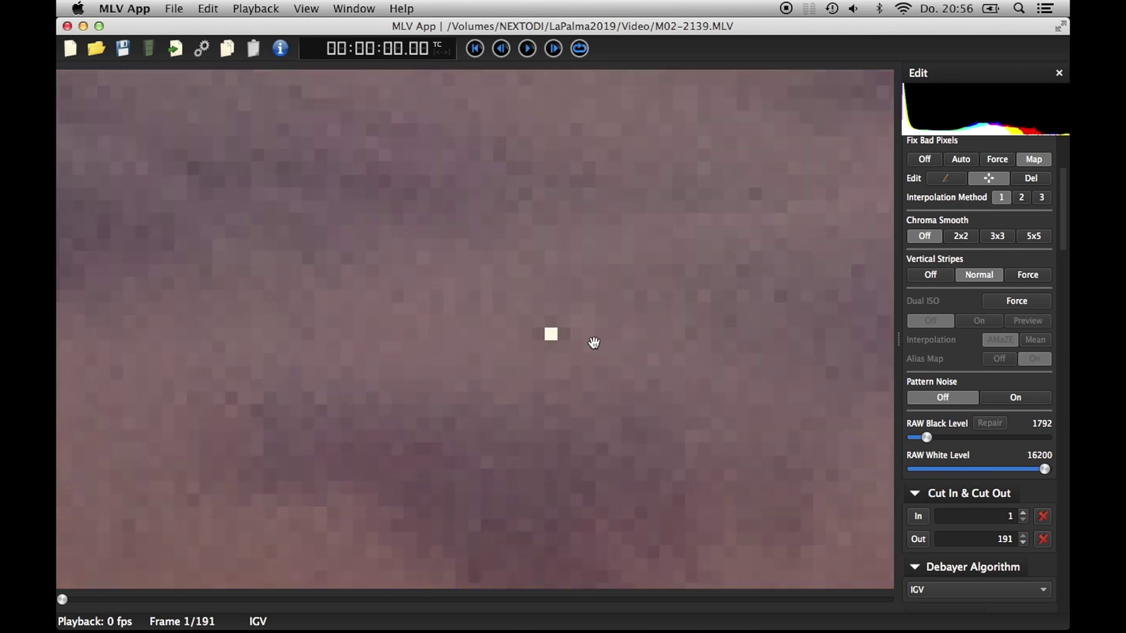
pyautogui.scroll(2, 573, 365)
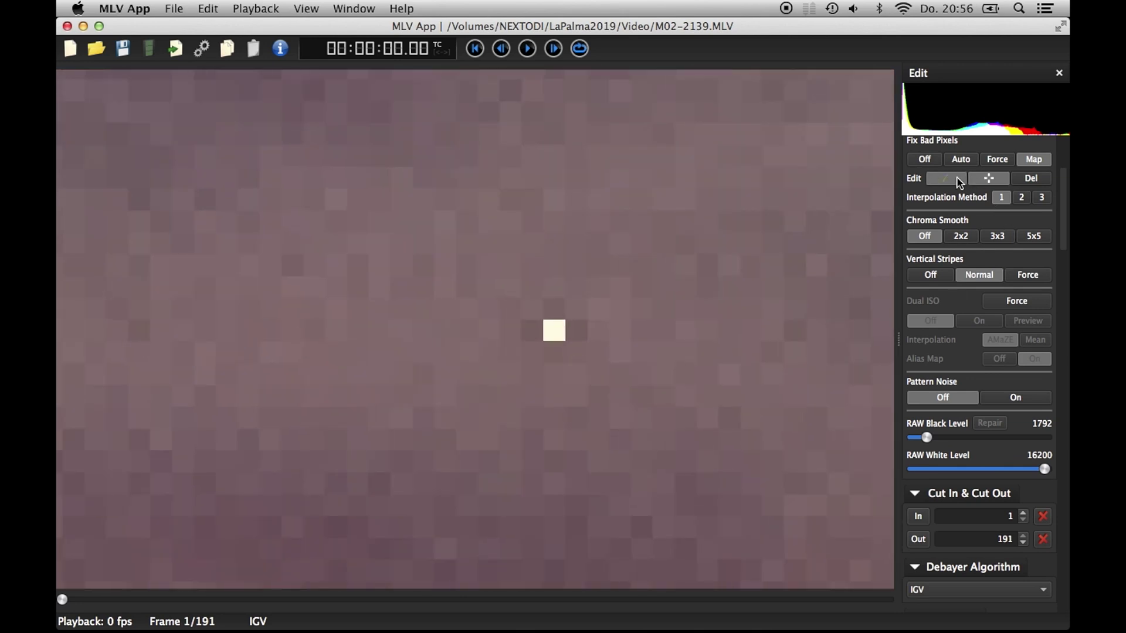
pyautogui.click(959, 179)
pyautogui.click(554, 333)
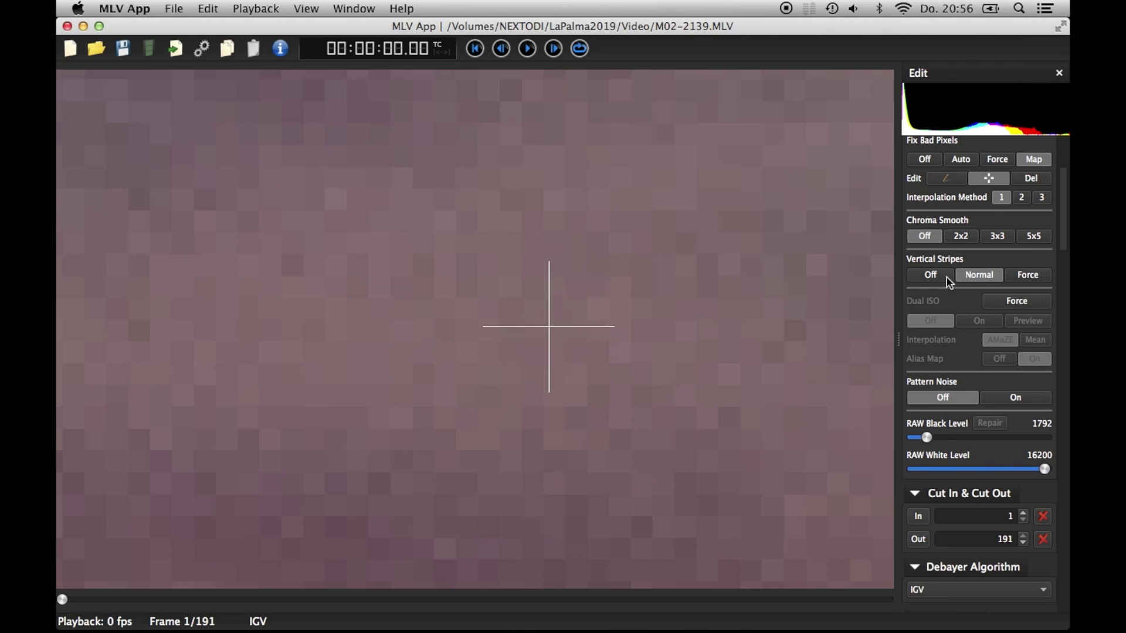
# Move to the sky above the clouds and mark the bright pixel there as bad
pyautogui.scroll(-2, 737, 264)
pyautogui.scroll(-3, 737, 264)
pyautogui.scroll(-3, 737, 264)
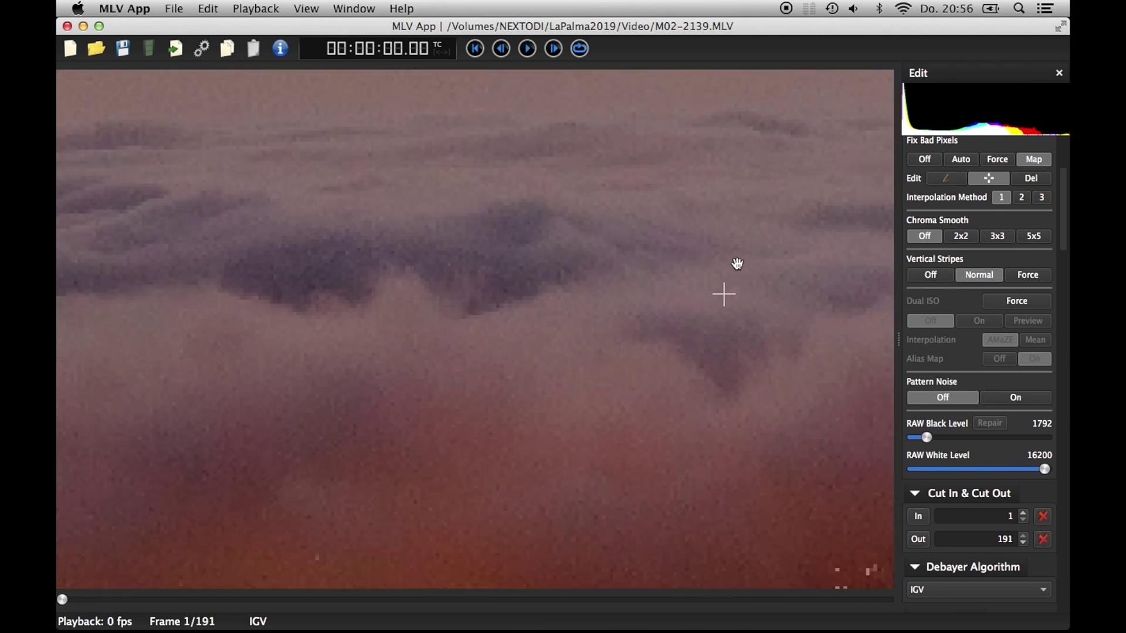
pyautogui.scroll(-3, 737, 264)
pyautogui.moveTo(313, 186); pyautogui.dragTo(693, 377)
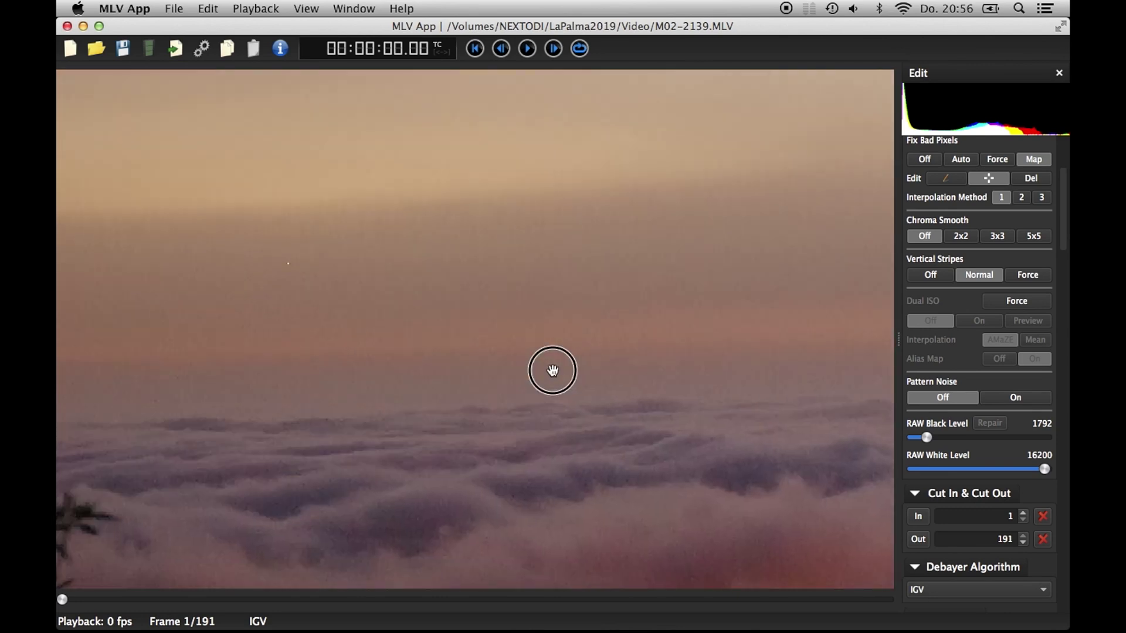
pyautogui.scroll(3, 449, 275)
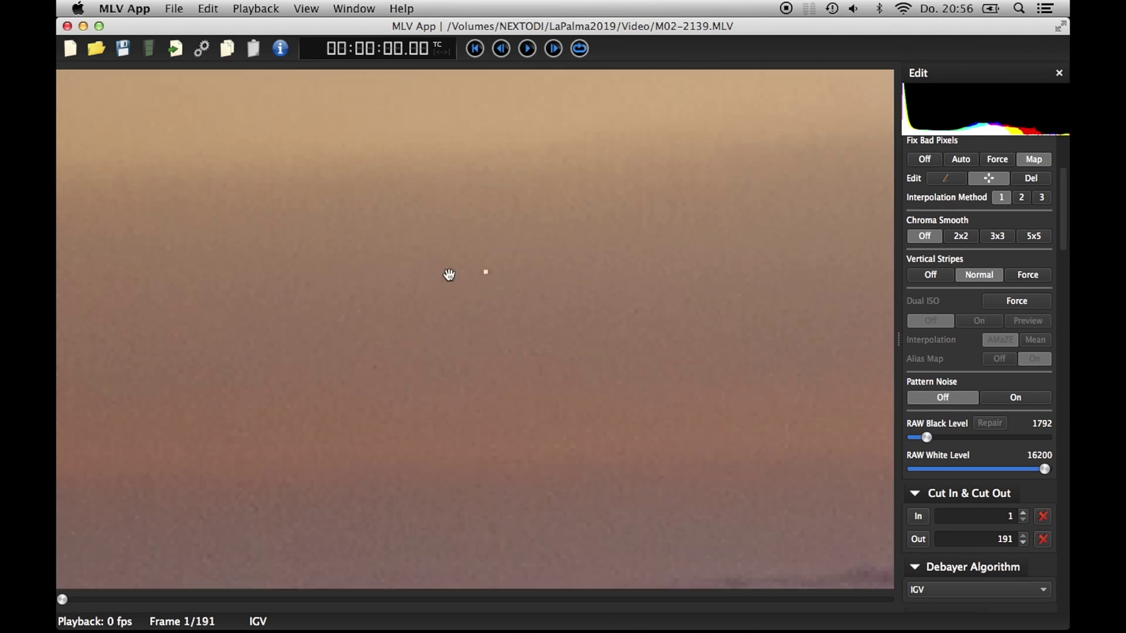
pyautogui.scroll(3, 448, 275)
pyautogui.scroll(1, 779, 322)
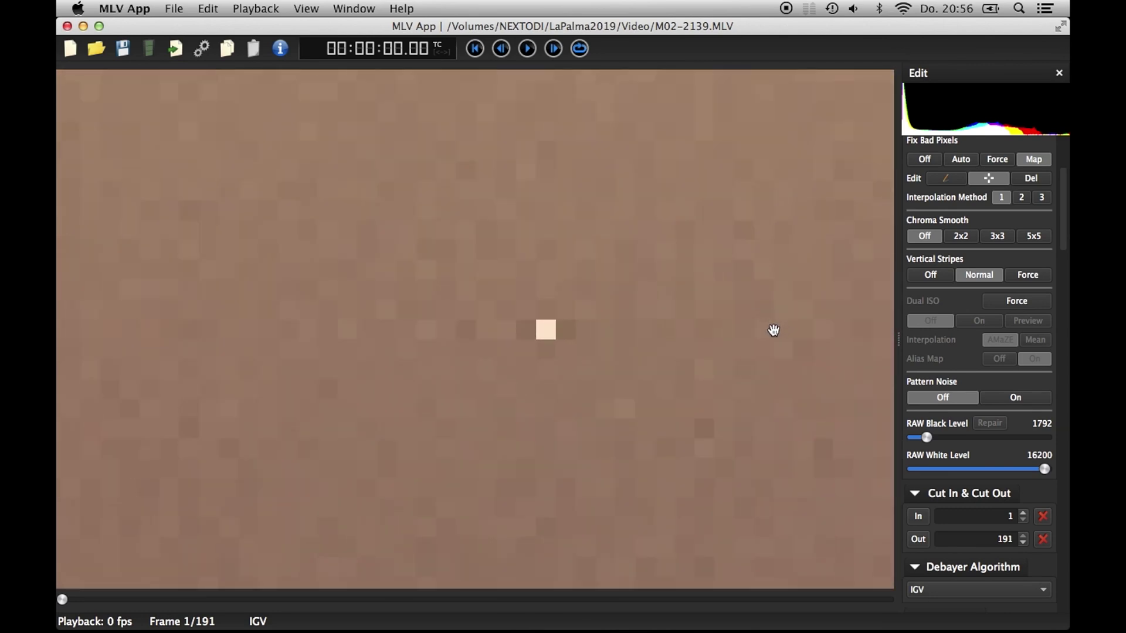
pyautogui.click(946, 178)
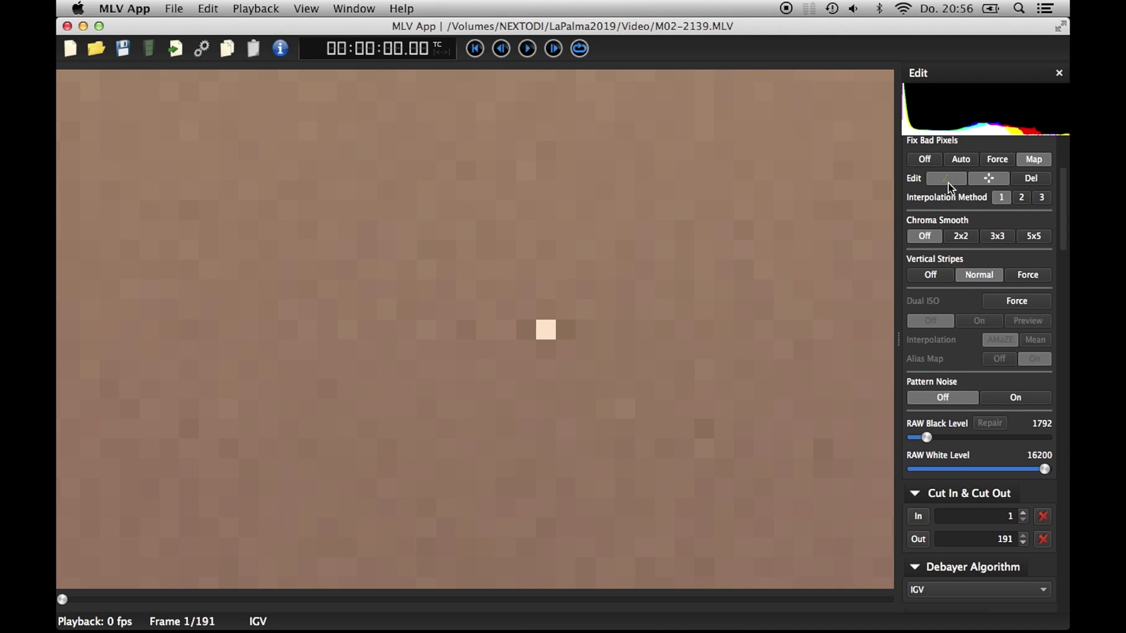
pyautogui.click(546, 331)
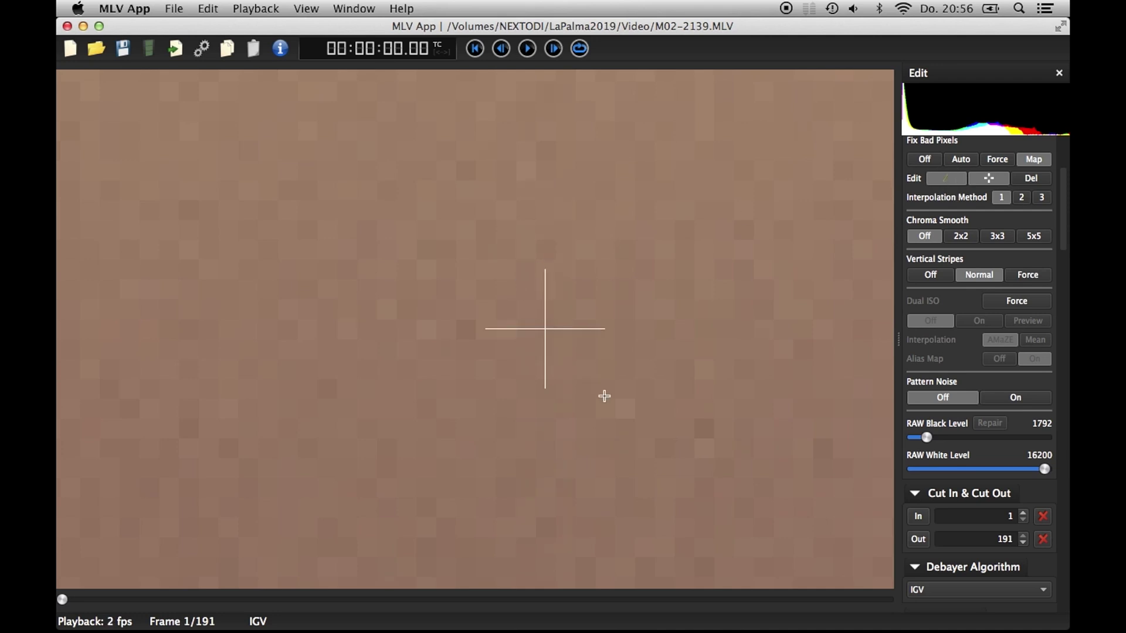
pyautogui.click(946, 178)
# Zoom into the trees and mark the hot pixel among the branches as bad
pyautogui.scroll(-2, 679, 329)
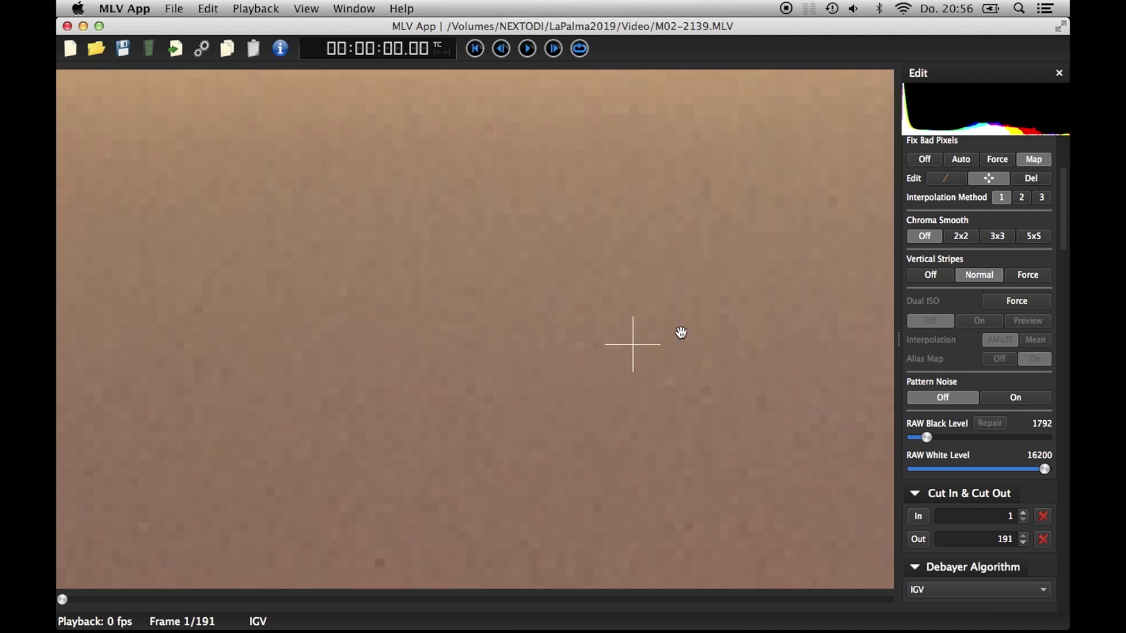
pyautogui.scroll(-3, 679, 329)
pyautogui.scroll(2, 508, 319)
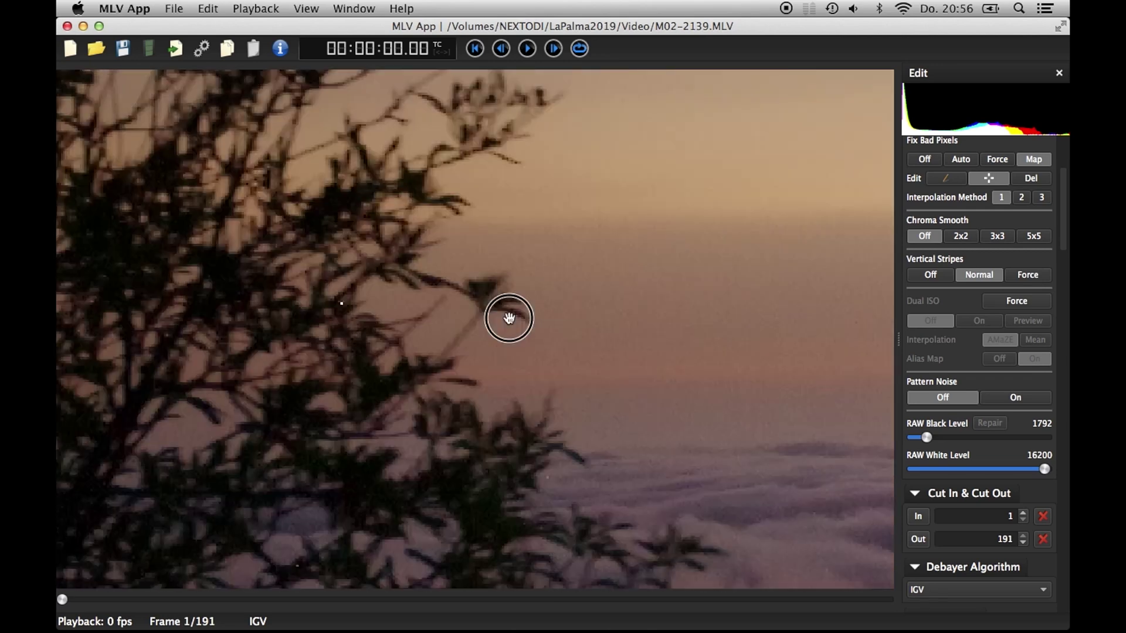
pyautogui.scroll(1, 406, 312)
pyautogui.scroll(2, 406, 312)
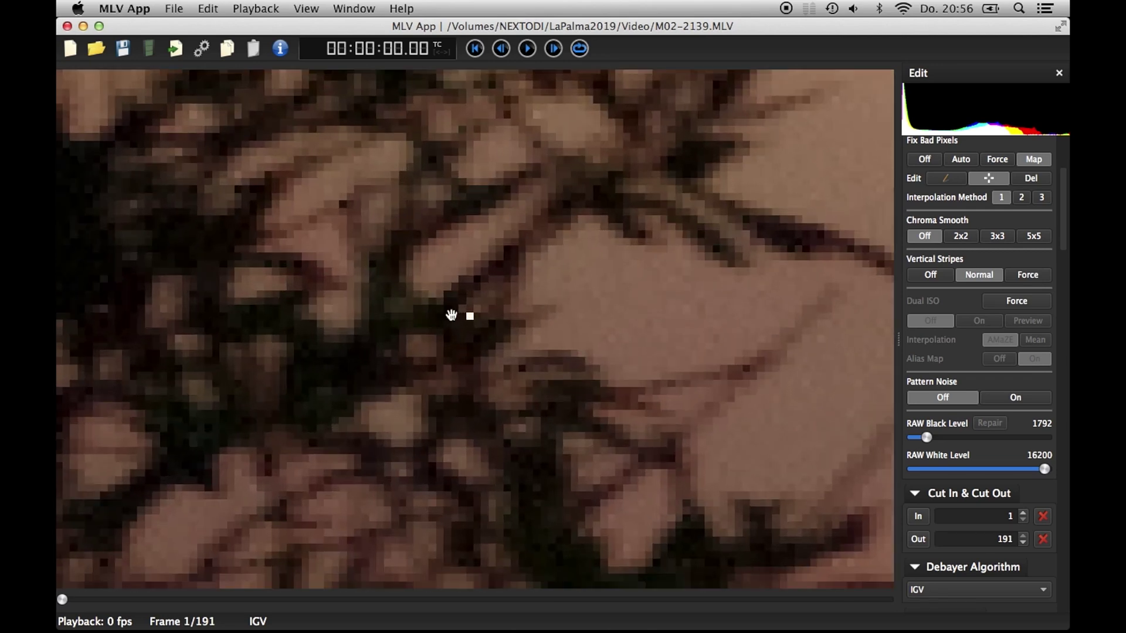
pyautogui.scroll(2, 451, 315)
pyautogui.click(946, 177)
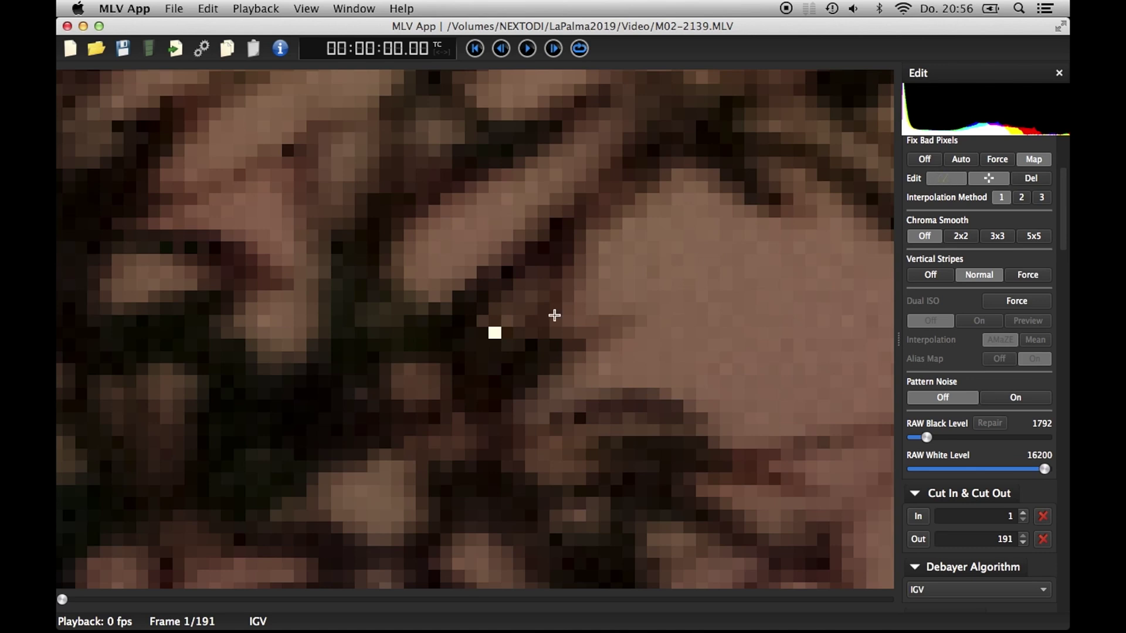
pyautogui.click(495, 333)
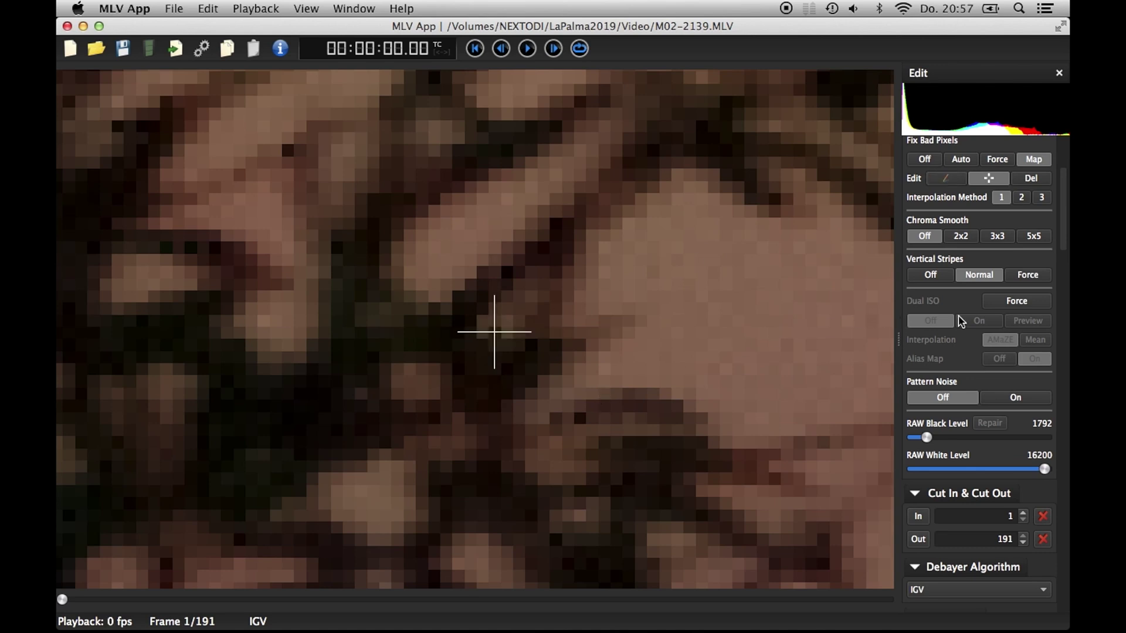
# In the dark lower-left, remove a misplaced marker and mark the bright white pixel as bad
pyautogui.scroll(-3, 649, 205)
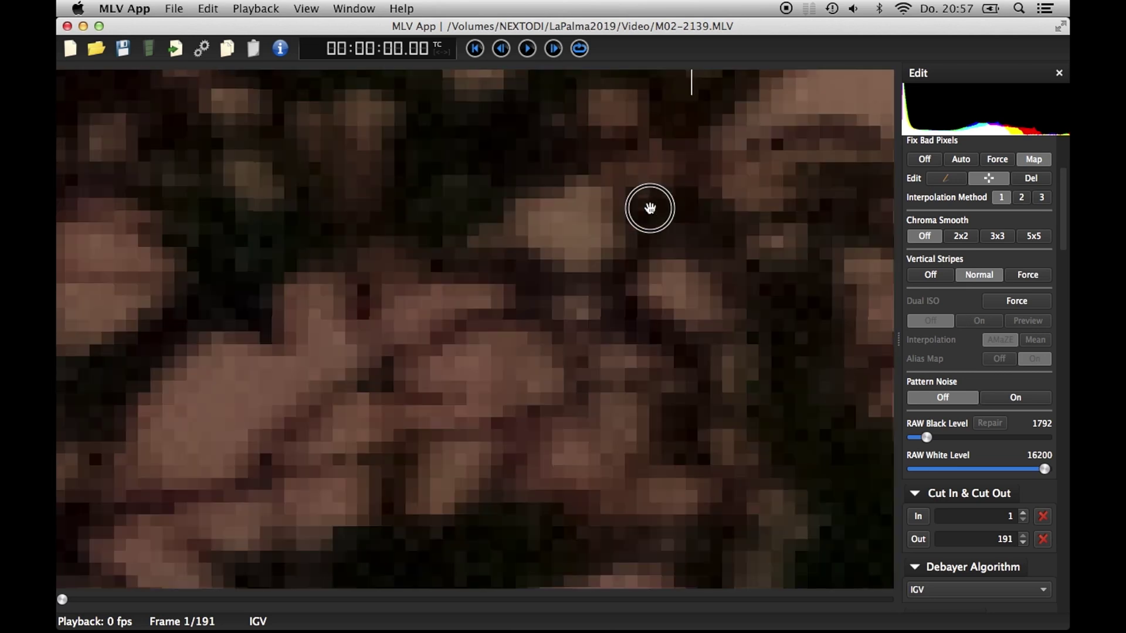
pyautogui.scroll(-3, 598, 287)
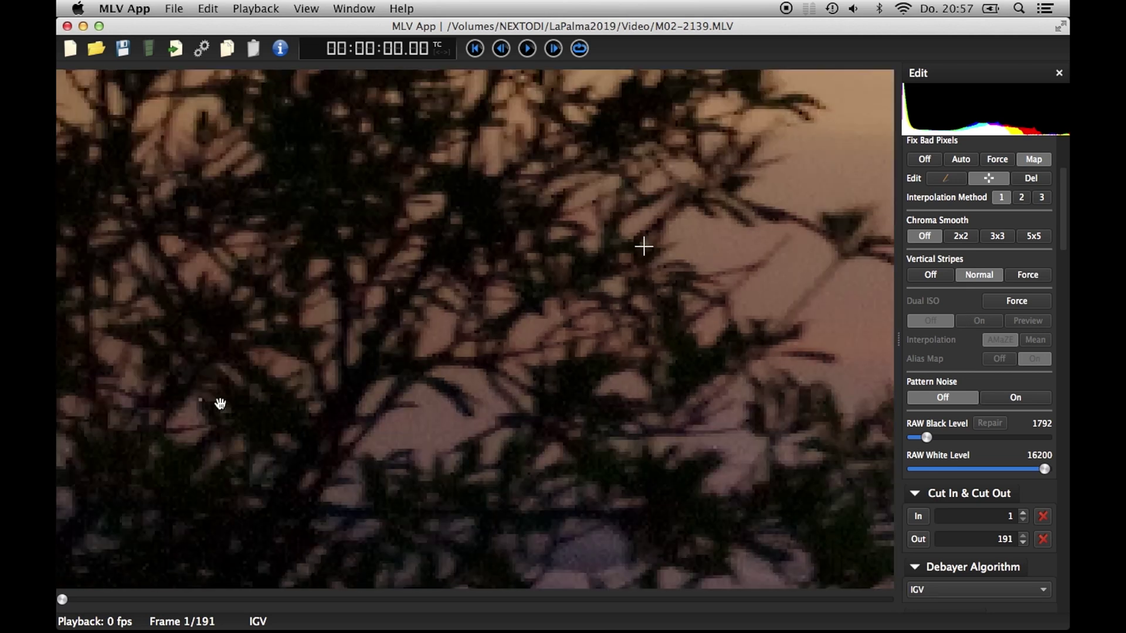
pyautogui.moveTo(173, 422); pyautogui.dragTo(356, 214)
pyautogui.scroll(3, 356, 214)
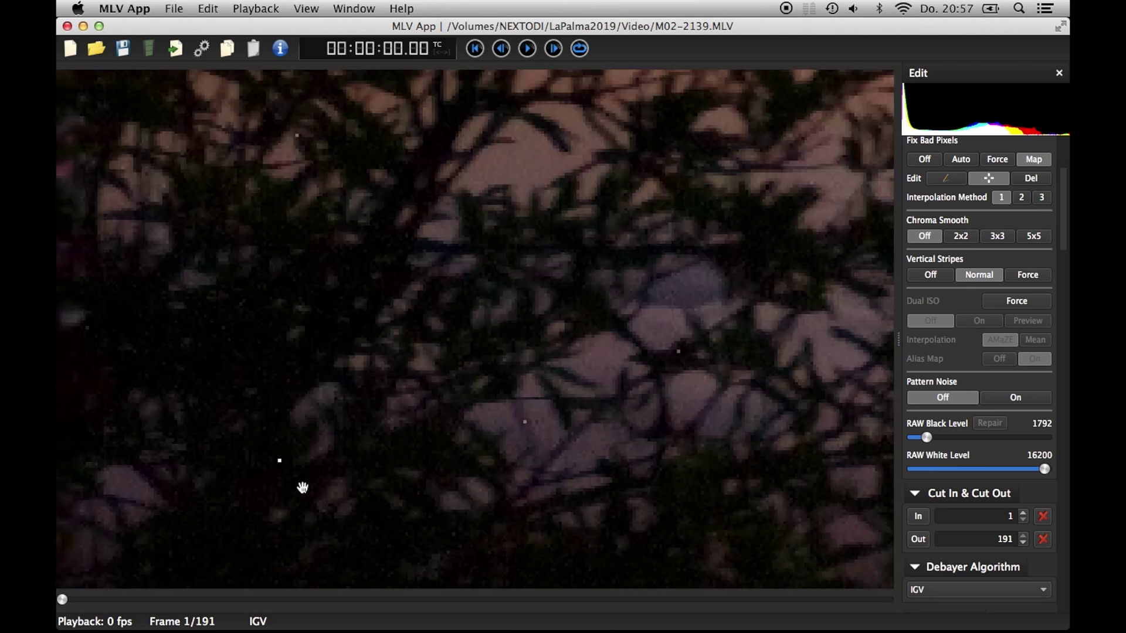
pyautogui.scroll(2, 281, 463)
pyautogui.scroll(3, 278, 478)
pyautogui.scroll(2, 282, 484)
pyautogui.moveTo(297, 495); pyautogui.dragTo(377, 354)
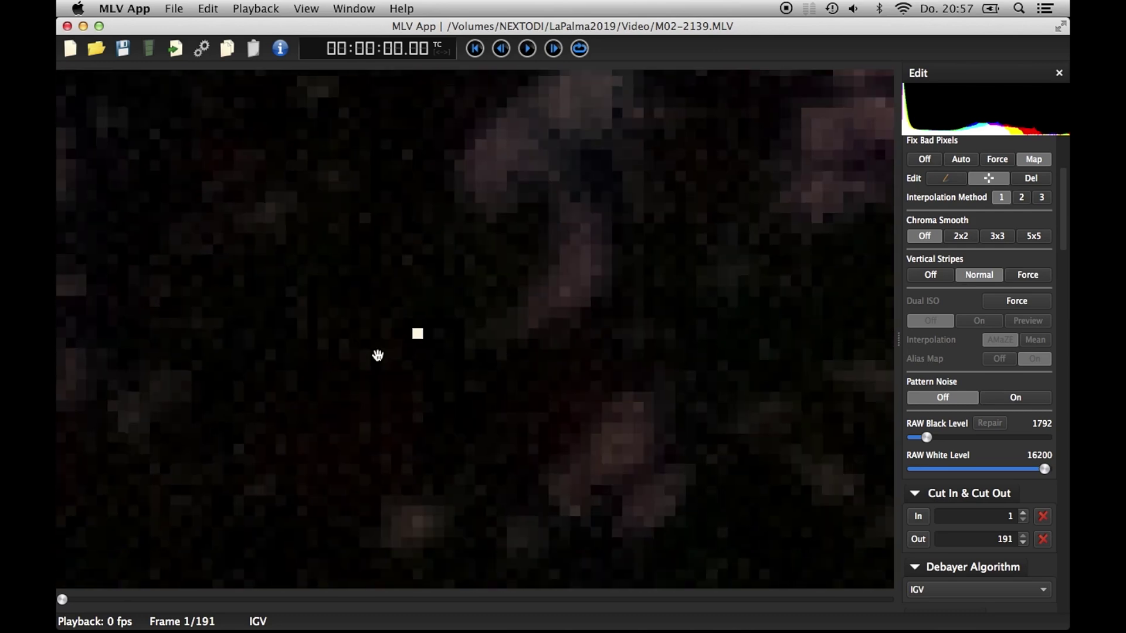
pyautogui.click(937, 181)
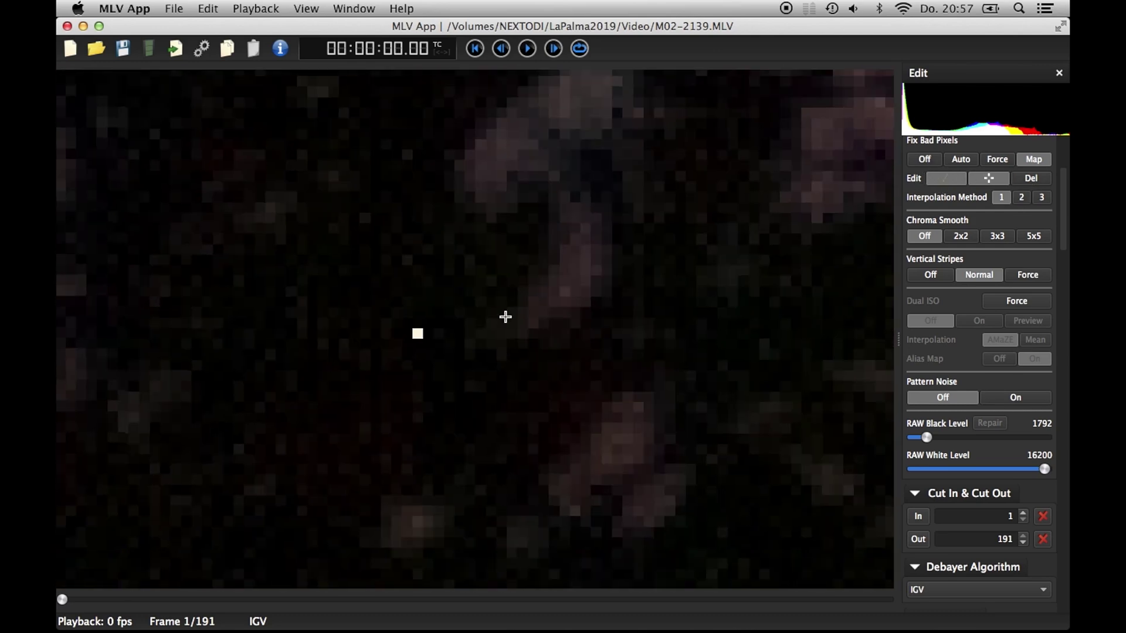
pyautogui.click(438, 333)
pyautogui.click(439, 333)
pyautogui.click(417, 333)
# Zoom out to the full frame to review the several marked bad pixels
pyautogui.scroll(-1, 601, 338)
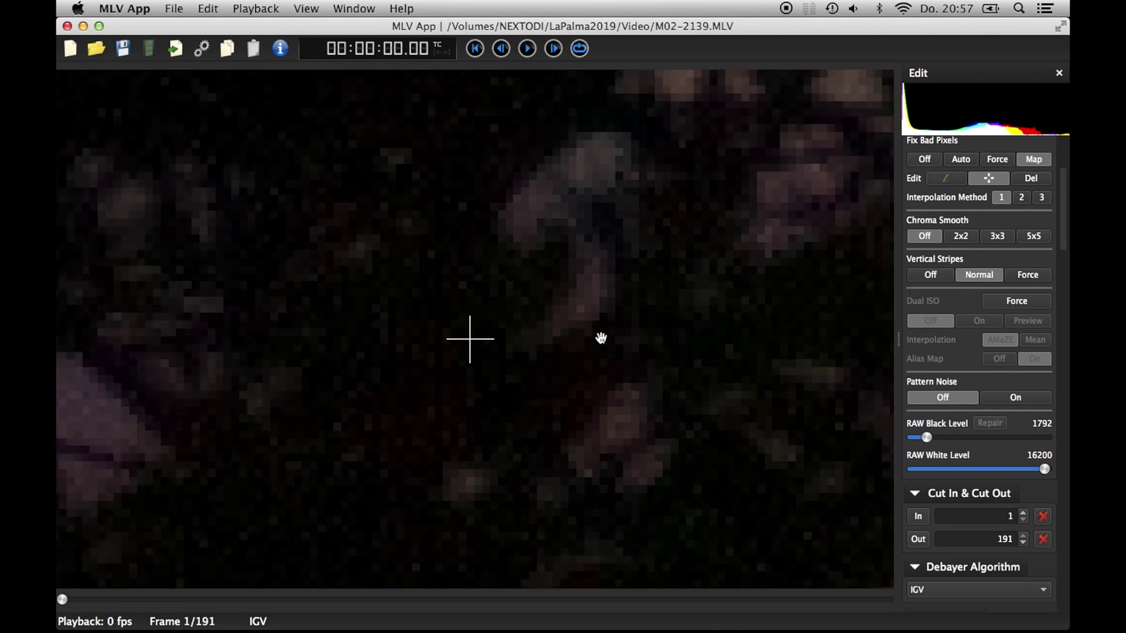
pyautogui.scroll(-2, 601, 339)
pyautogui.scroll(-2, 601, 339)
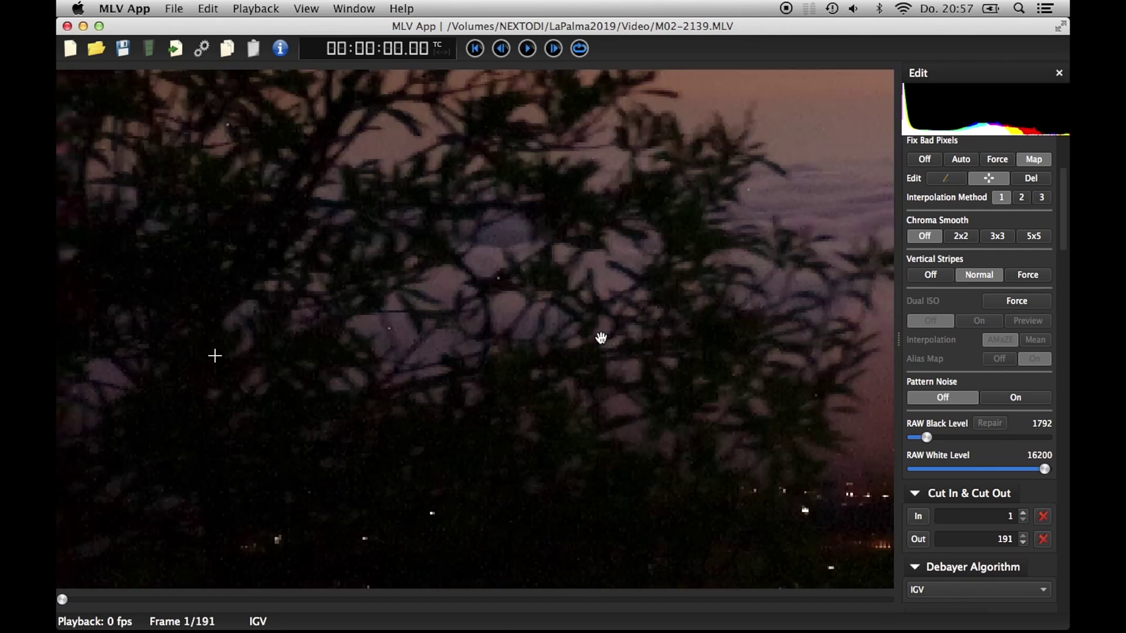
pyautogui.scroll(-2, 601, 338)
pyautogui.scroll(-2, 601, 339)
pyautogui.scroll(-2, 601, 338)
pyautogui.scroll(-1, 601, 338)
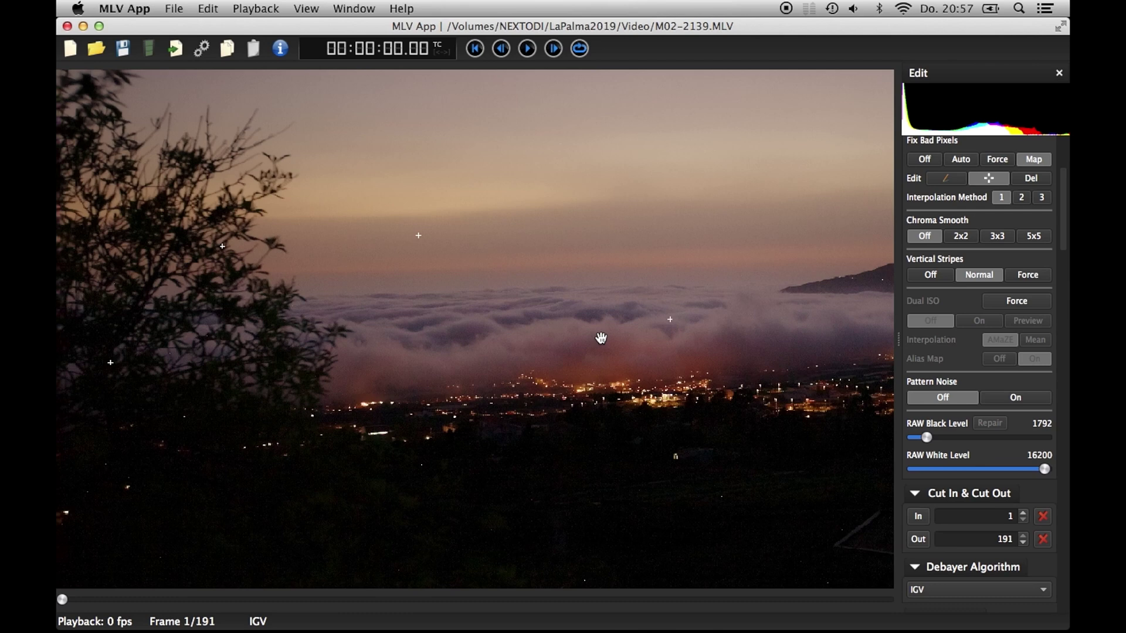
pyautogui.scroll(-2, 601, 338)
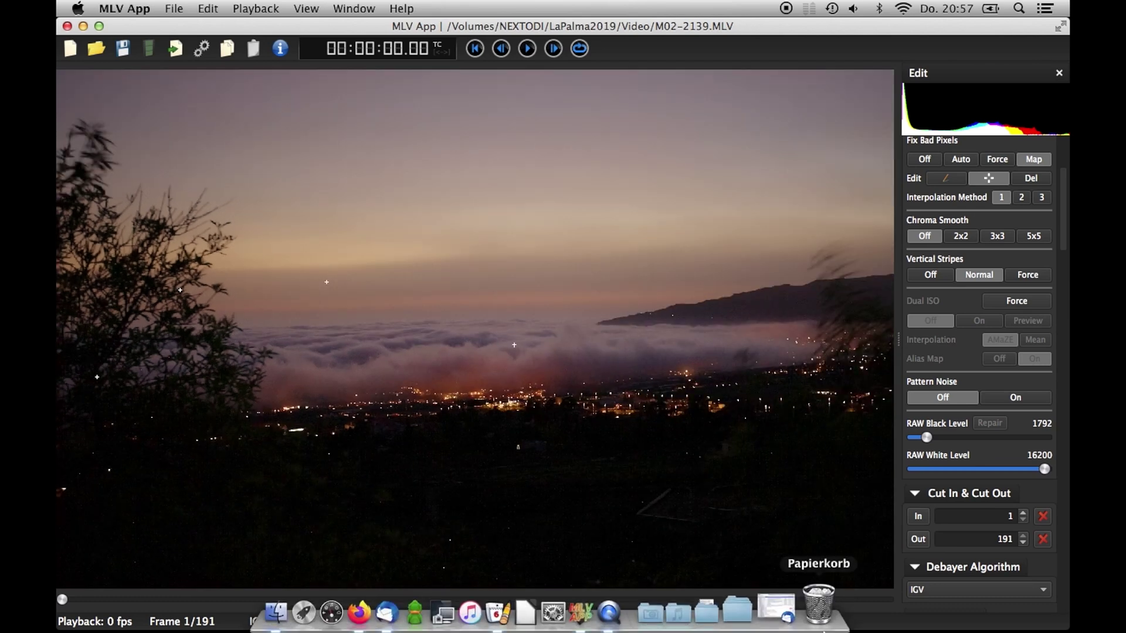
# Put 80000218_2040x1268.bpm back from the Trash, replacing the copy in MLV_App, and return to MLV App
pyautogui.click(821, 604)
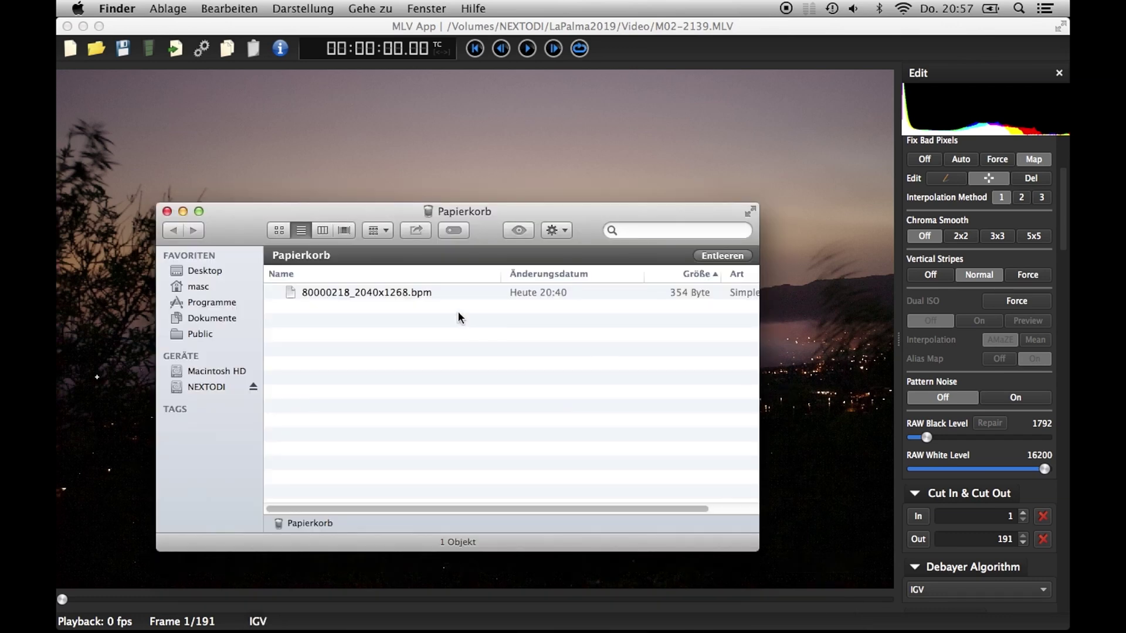
pyautogui.click(391, 293)
pyautogui.rightClick(392, 292)
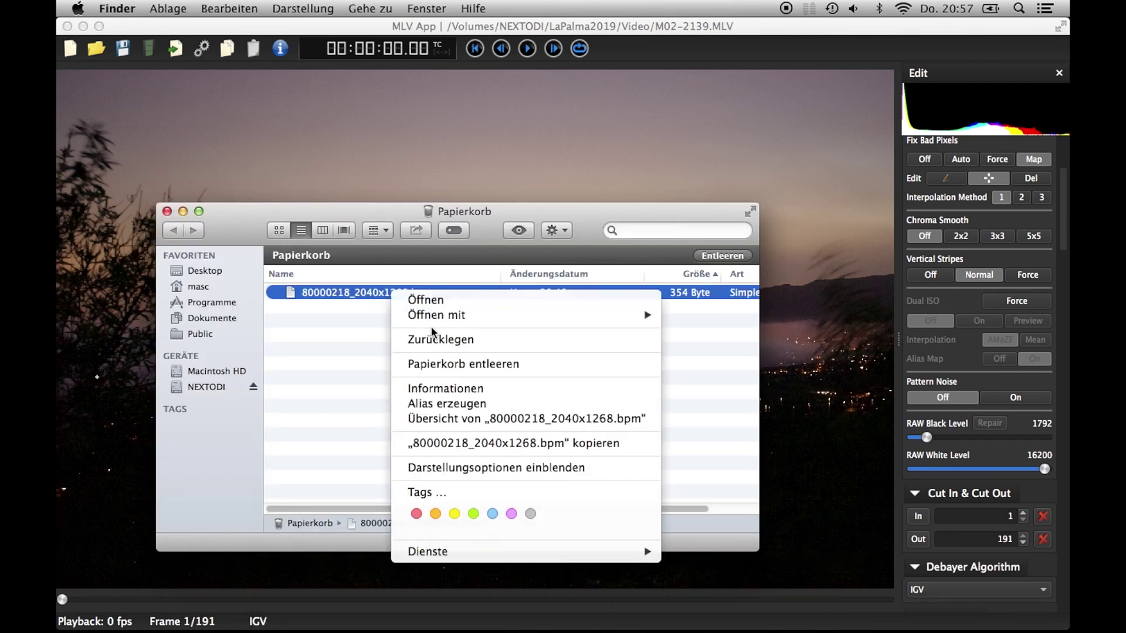
pyautogui.click(436, 340)
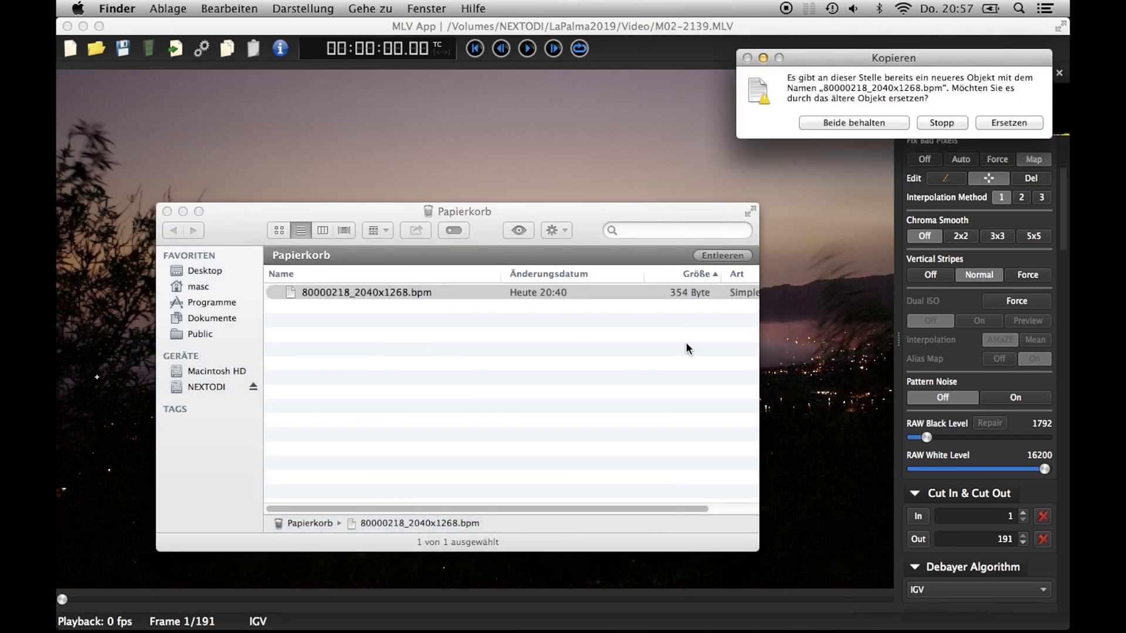
pyautogui.click(1005, 122)
pyautogui.click(167, 212)
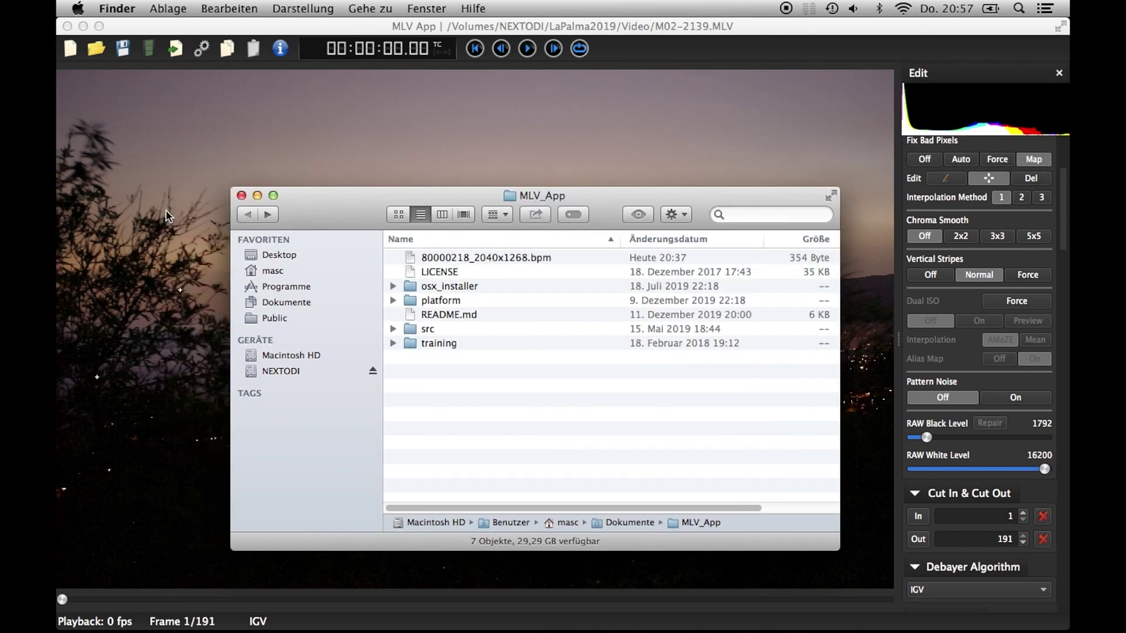
pyautogui.click(479, 169)
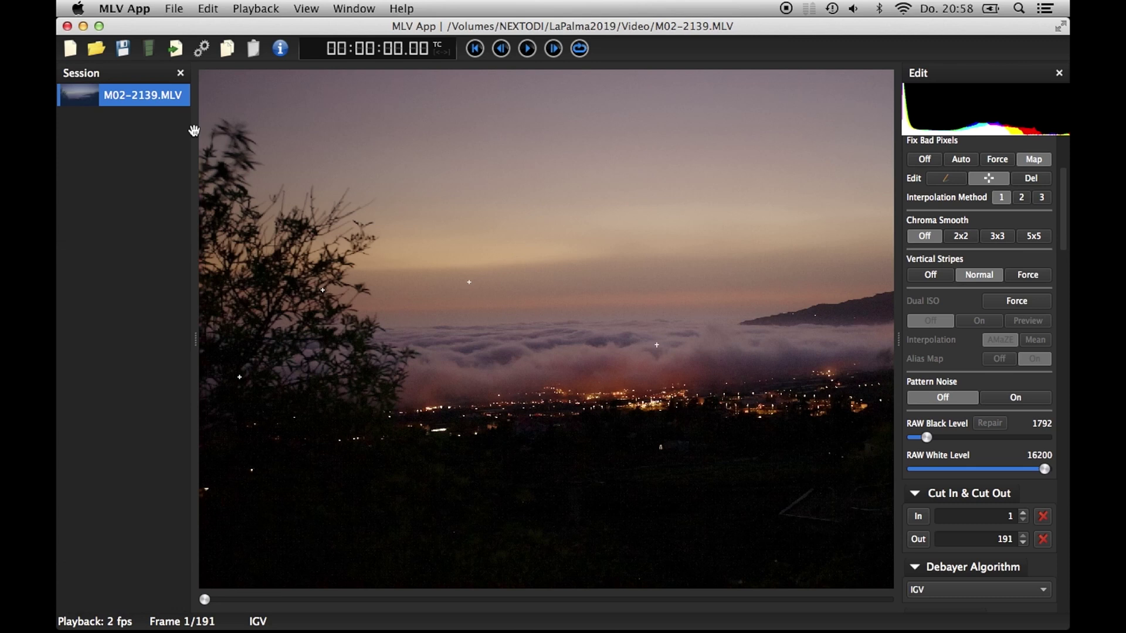
# For M02-2139.MLV in the session list, set Fix Bad Pixels to Map, then hide the list
pyautogui.click(125, 101)
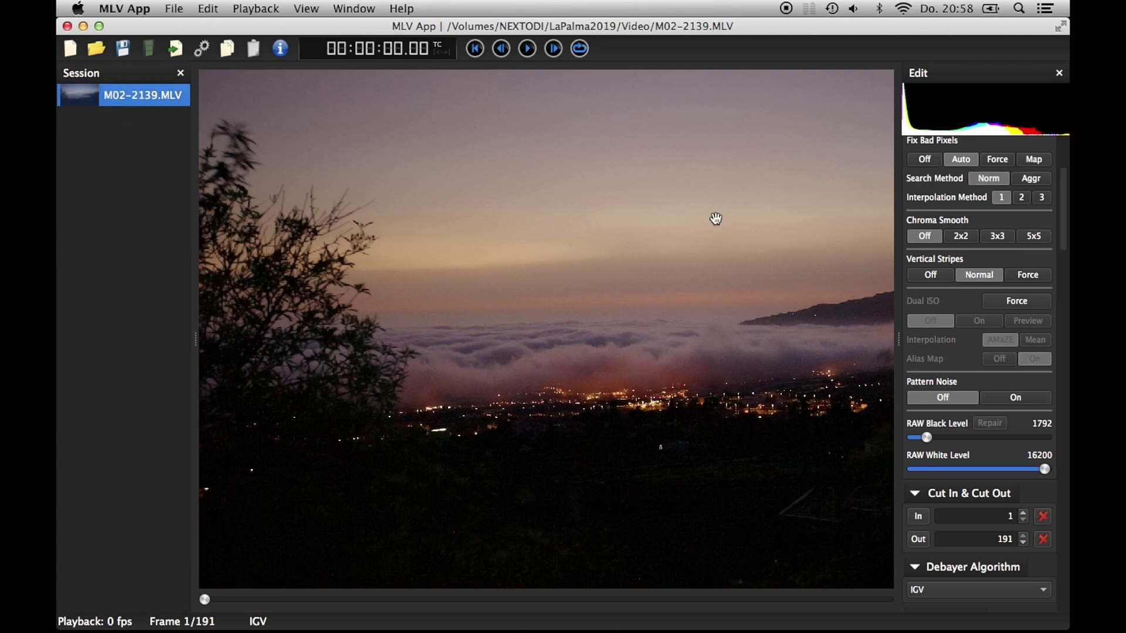
pyautogui.click(1034, 159)
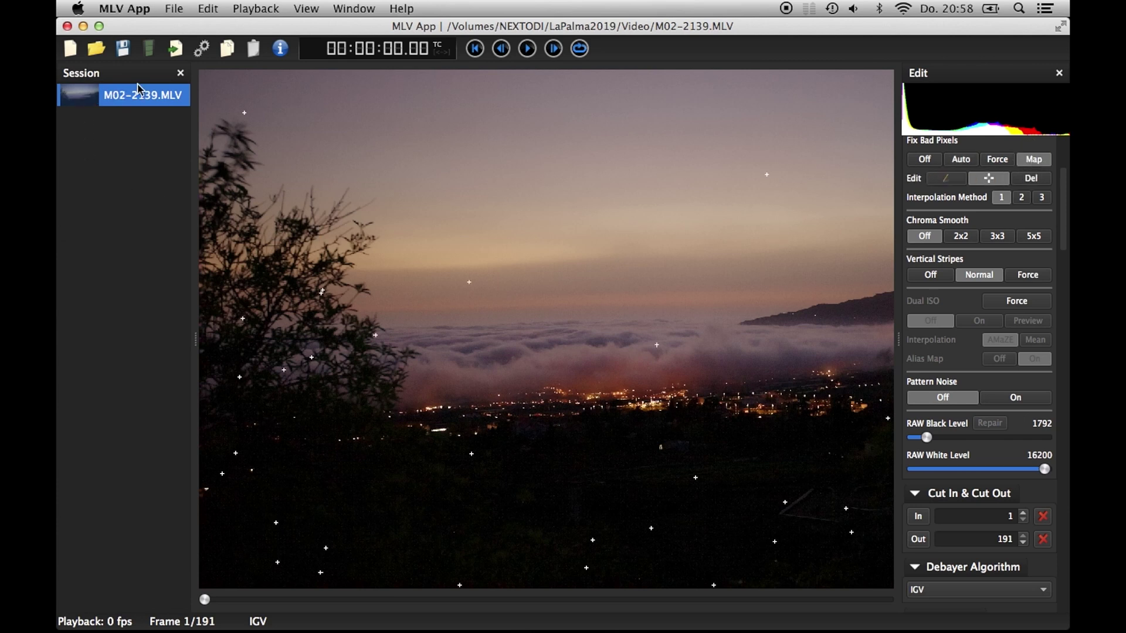
pyautogui.click(180, 73)
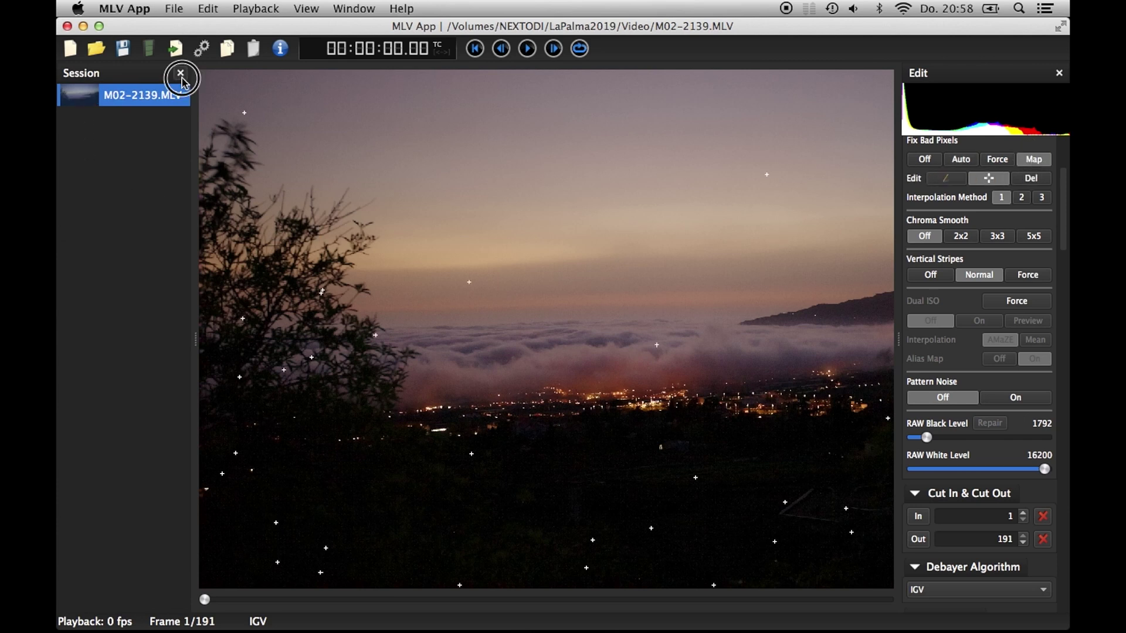
pyautogui.moveTo(323, 424); pyautogui.dragTo(478, 280)
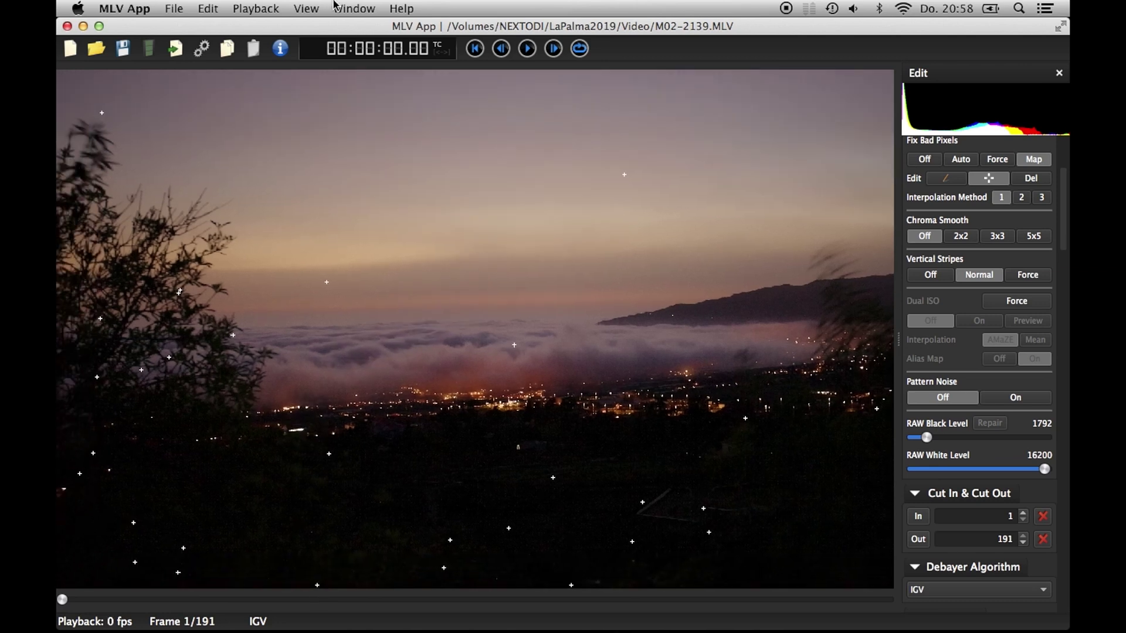
pyautogui.click(315, 10)
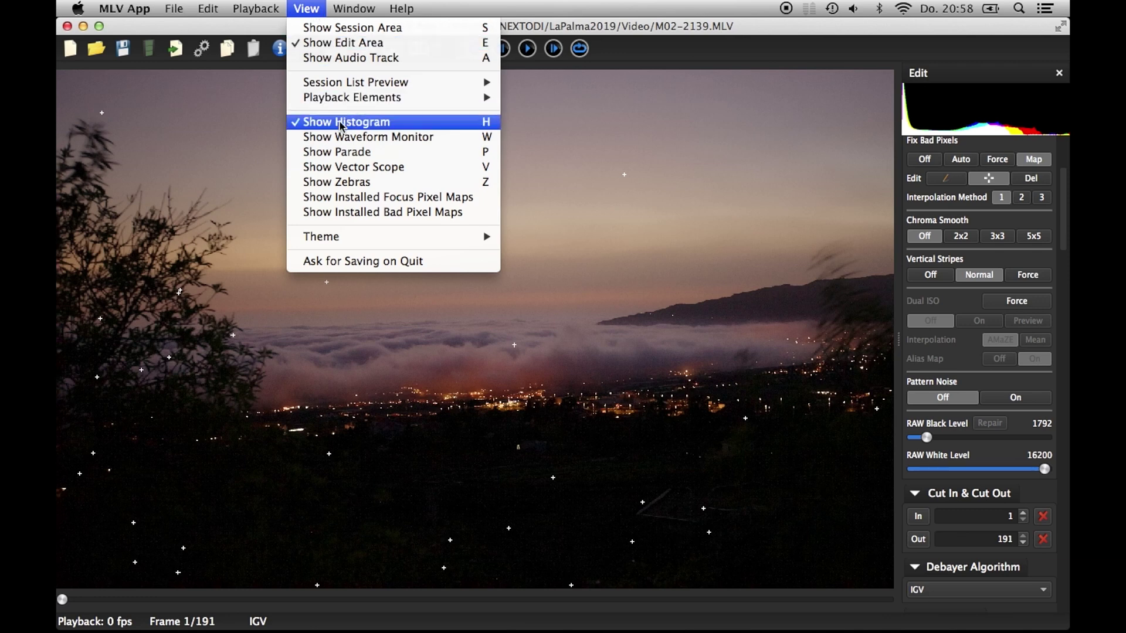
pyautogui.click(326, 213)
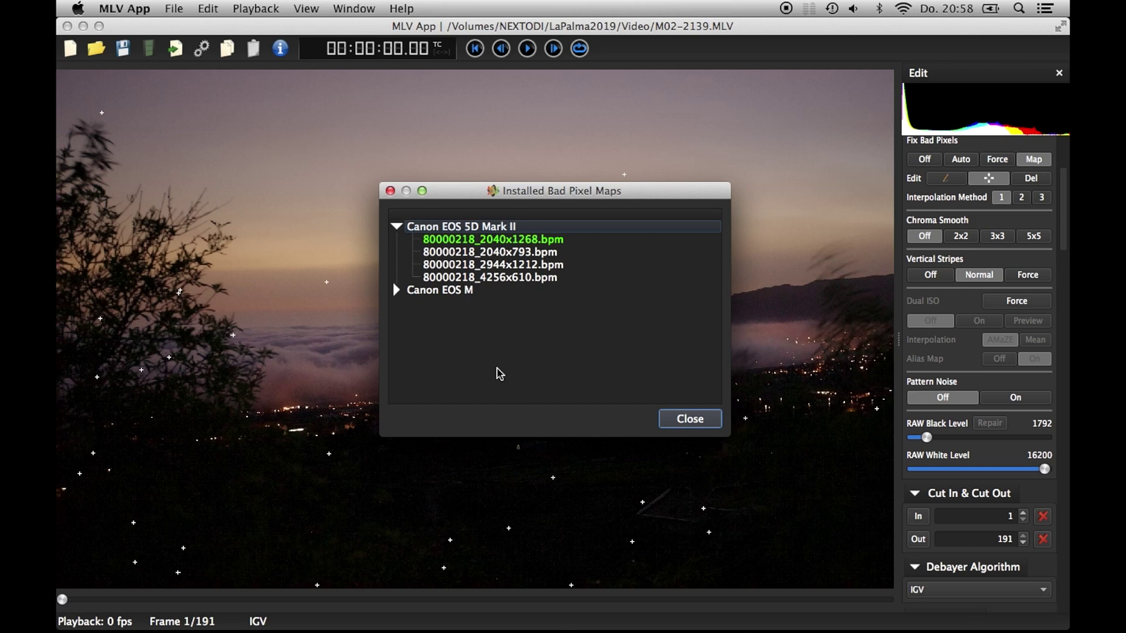
pyautogui.click(689, 425)
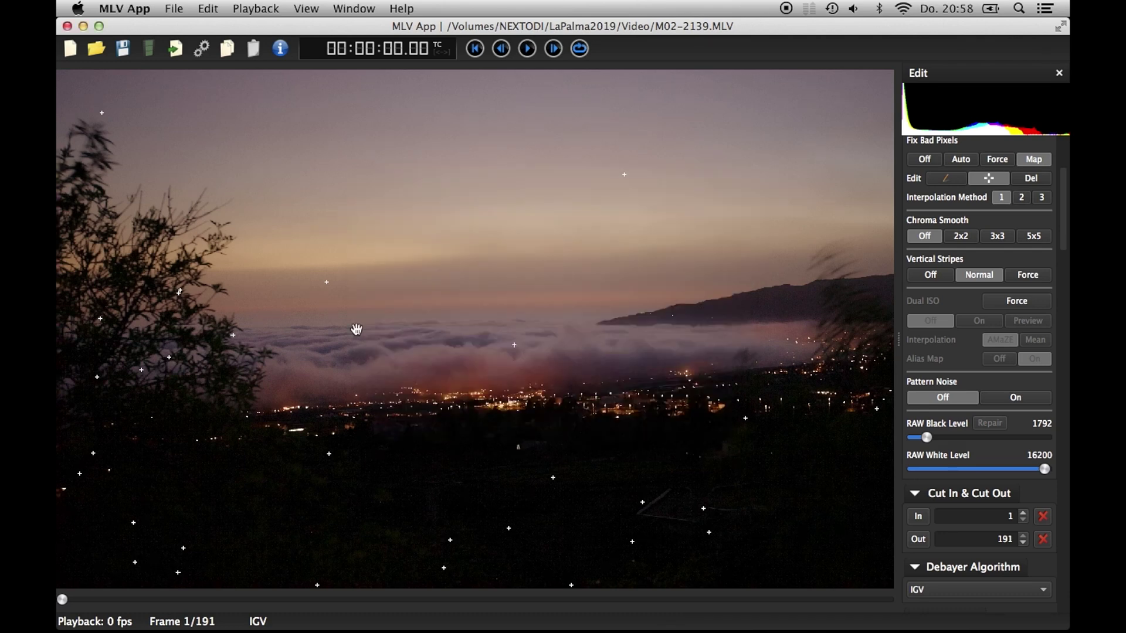